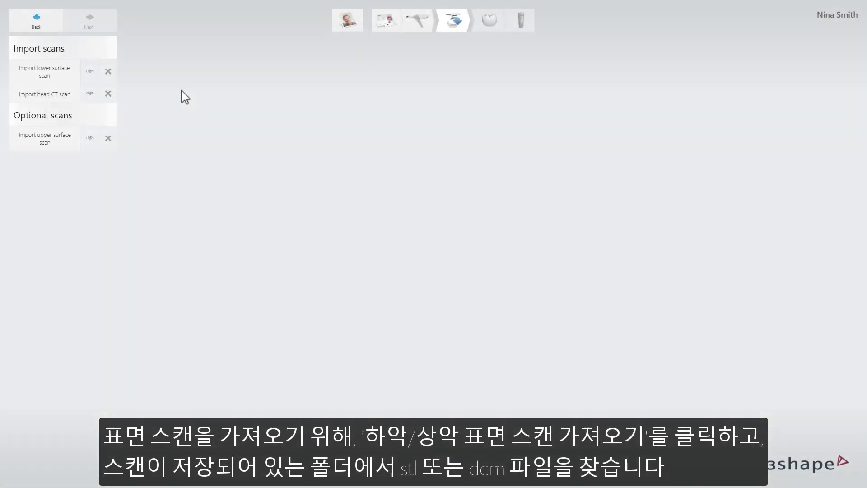
Load LowerJawScan from the Scans folder as the lower surface scan
click(63, 80)
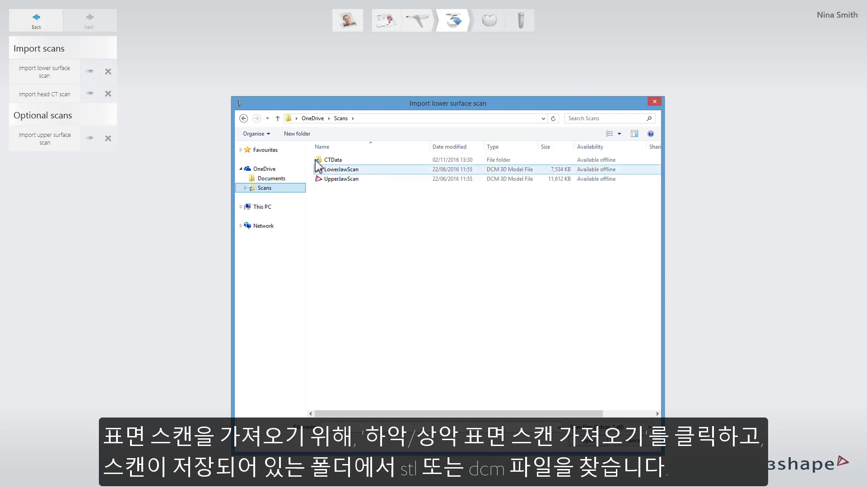
double_click(343, 173)
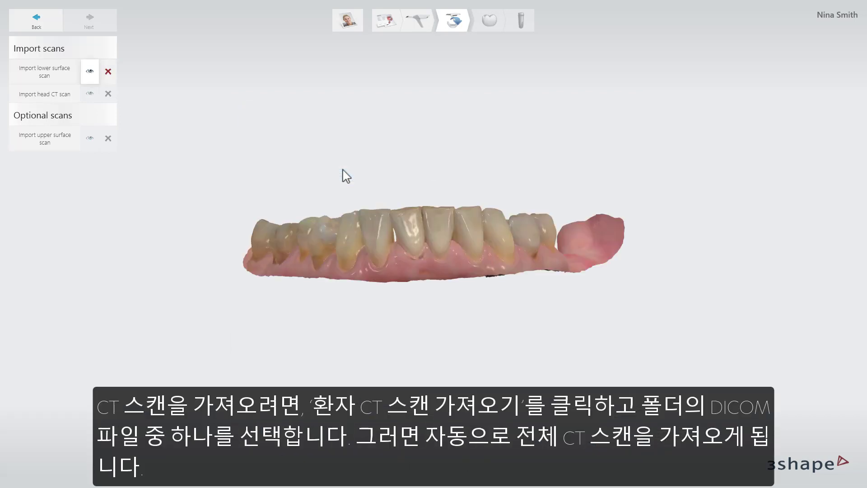
Import I0000001 from the CTData folder as the head CT, with the filter on All files (*.*)
click(59, 97)
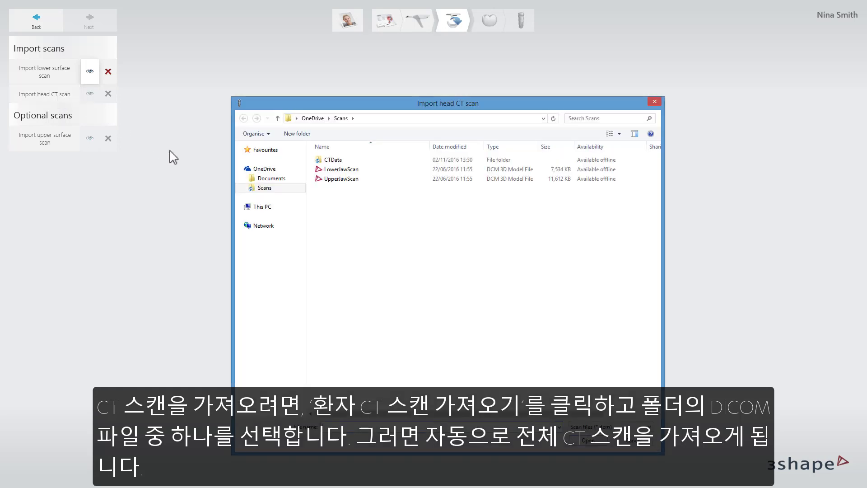
double_click(334, 161)
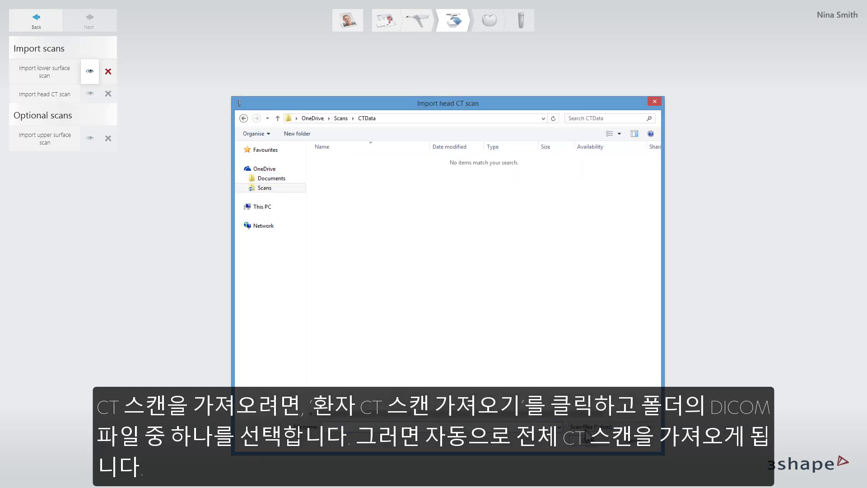
click(610, 427)
click(600, 447)
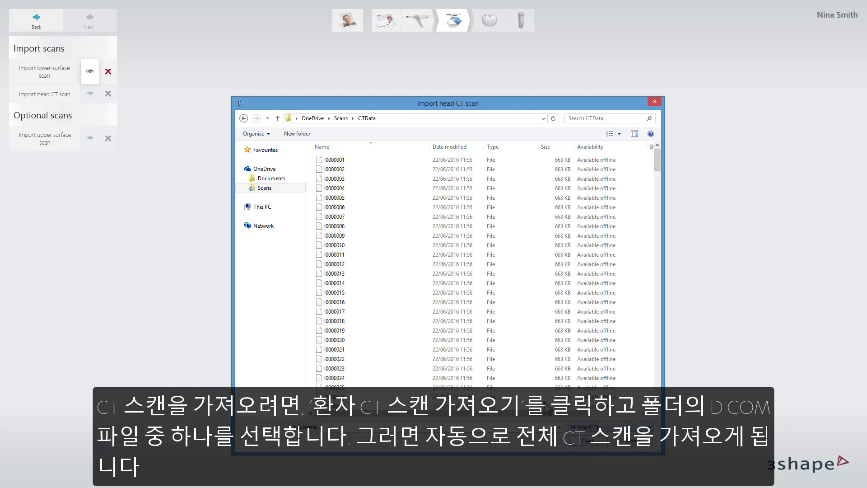
double_click(345, 161)
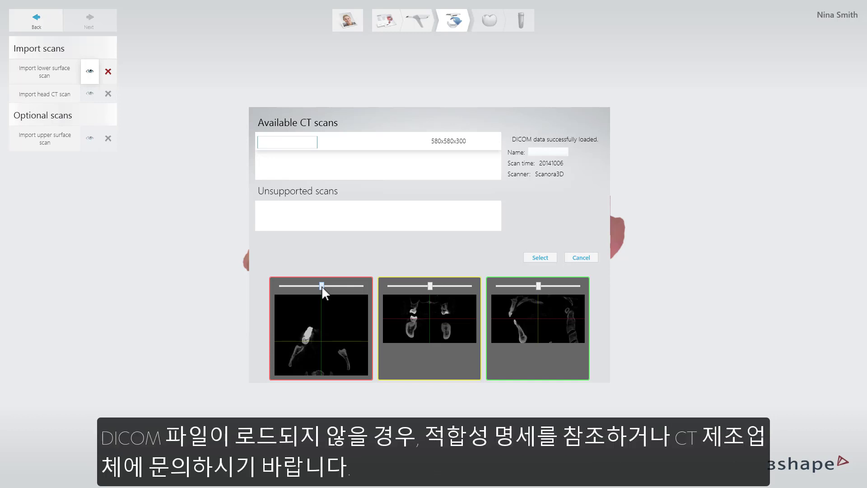
Inspect the axial, coronal and sagittal slices, then select the 580x580x300 CT scan
drag(321, 286, 339, 285)
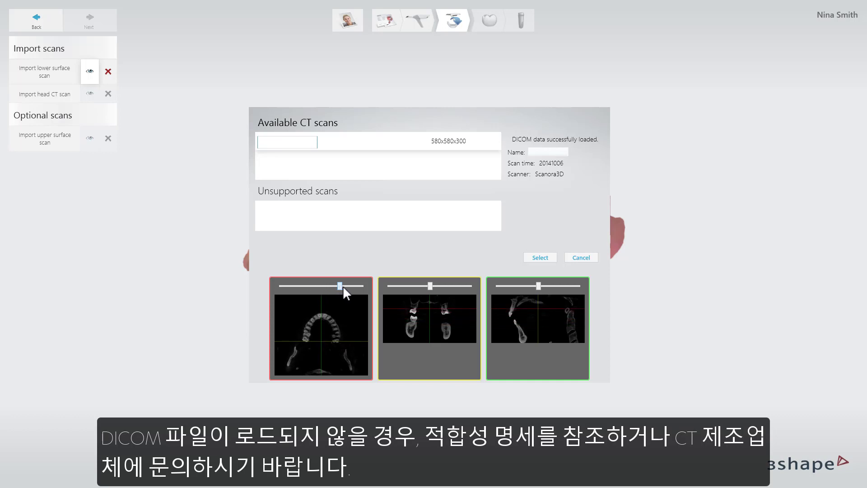
mouse_move(427, 286)
mouse_down()
mouse_move(419, 285)
mouse_move(444, 284)
mouse_move(427, 285)
mouse_up()
mouse_move(540, 287)
mouse_down()
mouse_move(555, 286)
mouse_move(535, 281)
mouse_up()
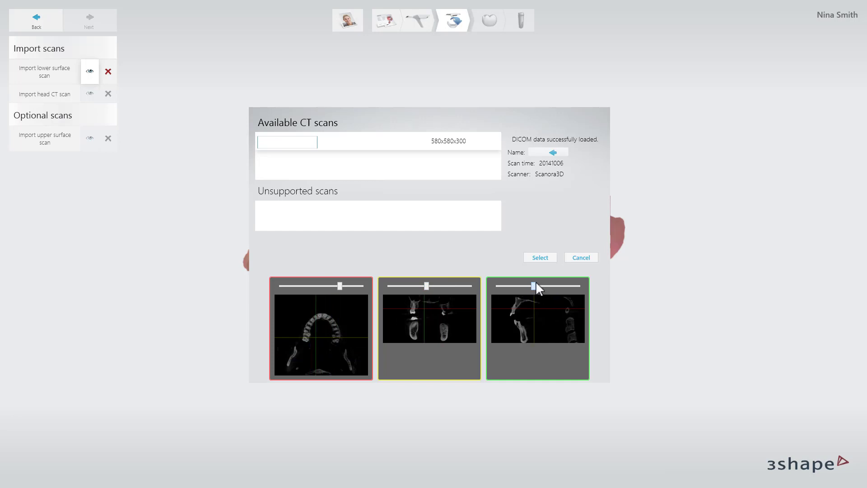
click(540, 259)
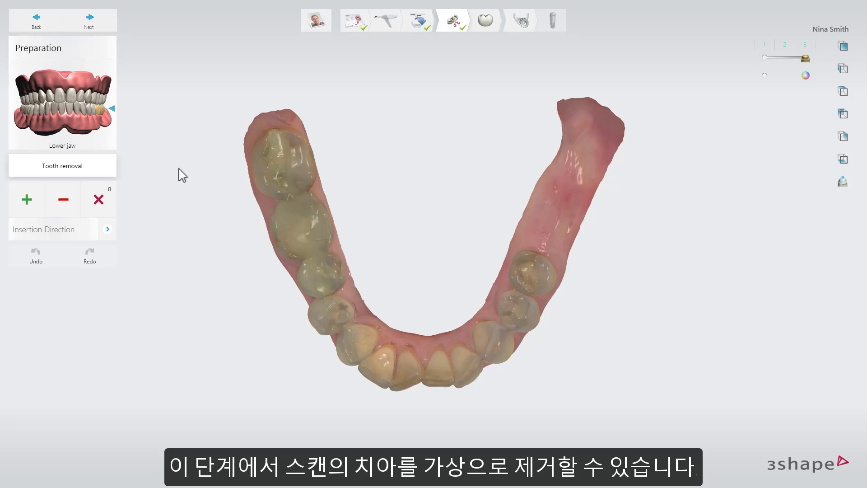
Add a tooth-removal patch outlining the back lower molar
click(36, 199)
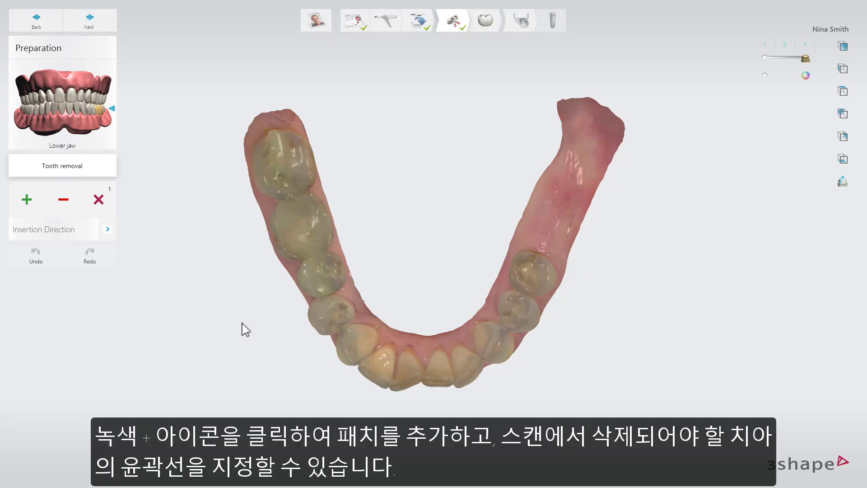
right_drag(529, 362, 405, 283)
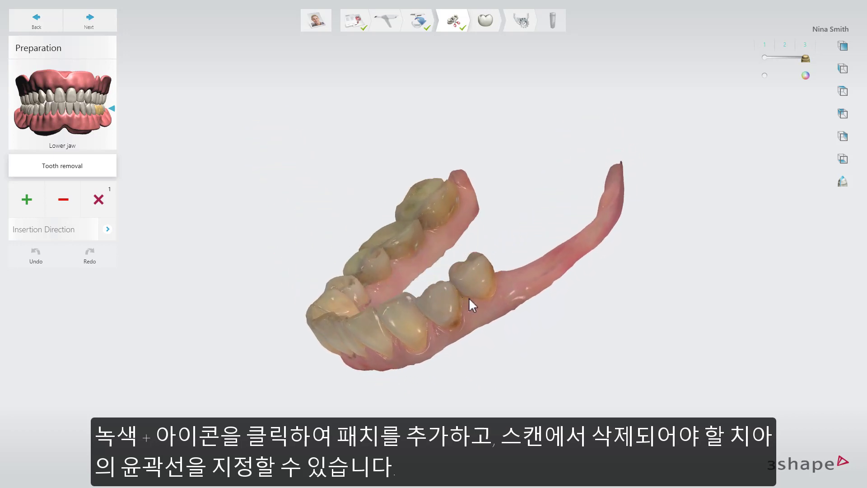
mouse_move(490, 302)
right_down()
mouse_move(503, 300)
mouse_move(508, 316)
mouse_move(492, 298)
right_up()
click(490, 290)
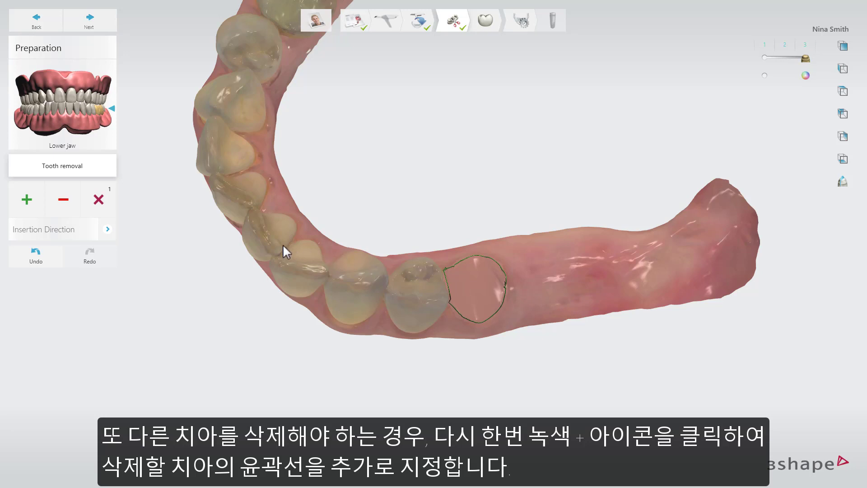
Add, remove and undo a second patch, then clear all patches and advance to Anatomy design
click(34, 195)
right_drag(374, 250, 371, 221)
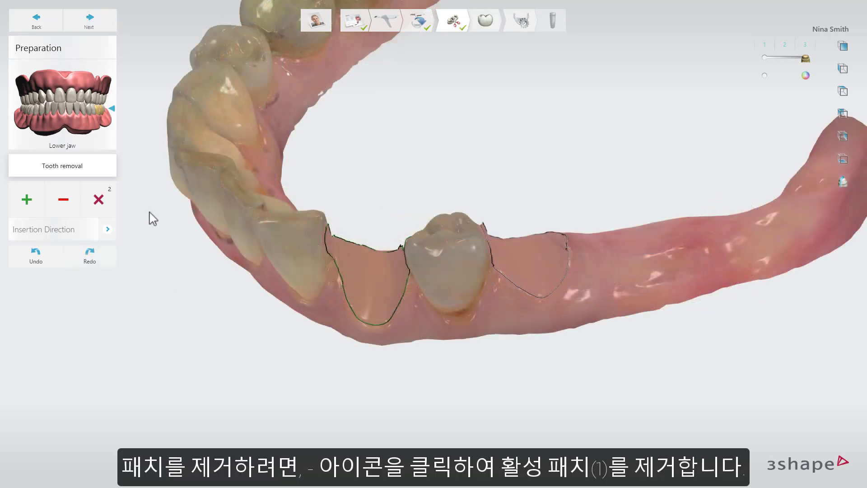
click(67, 195)
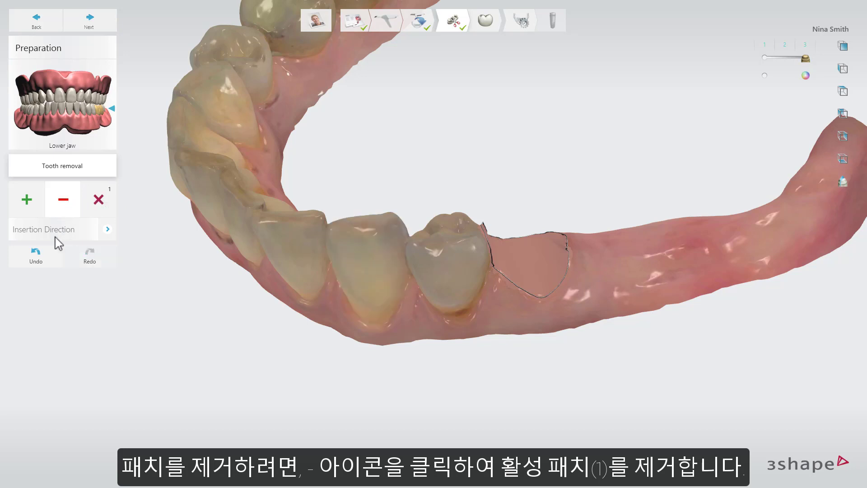
click(51, 258)
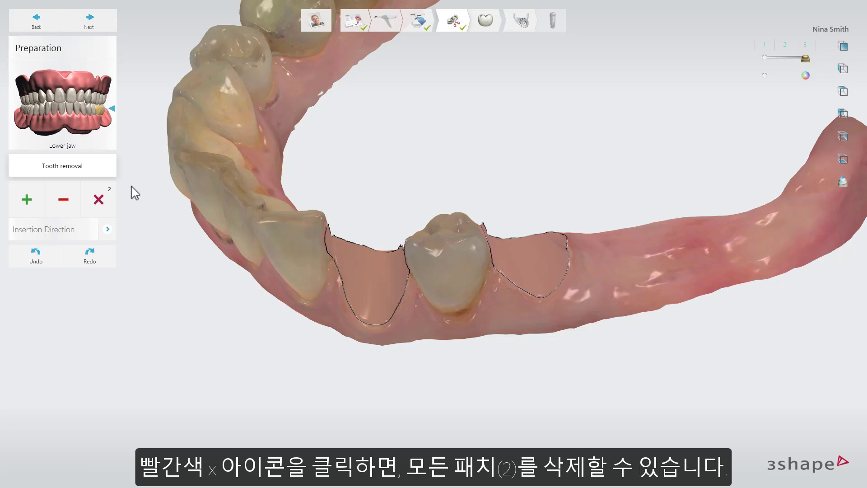
click(99, 199)
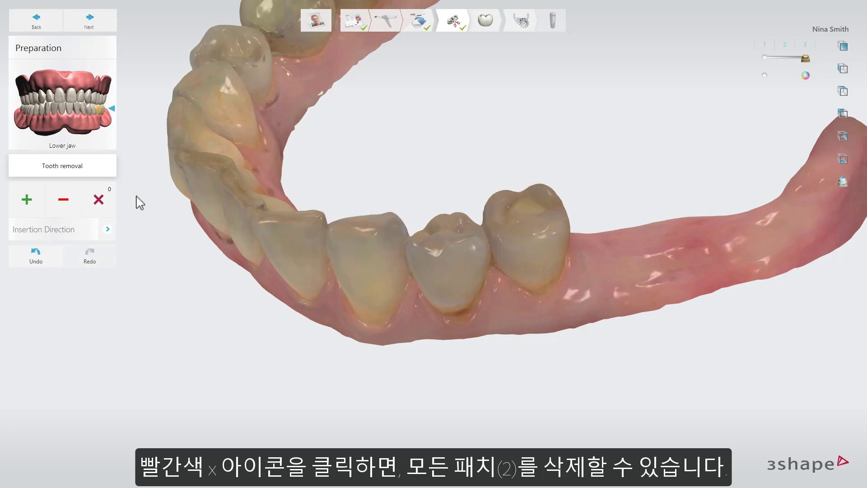
click(114, 22)
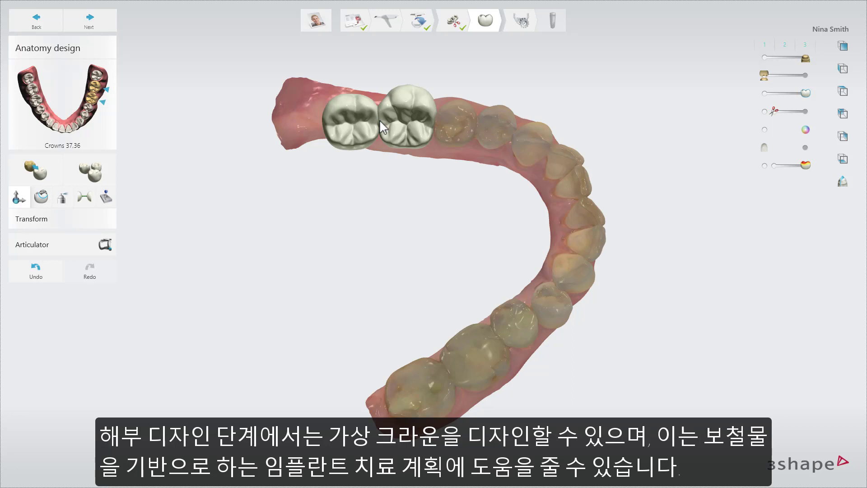
click(94, 172)
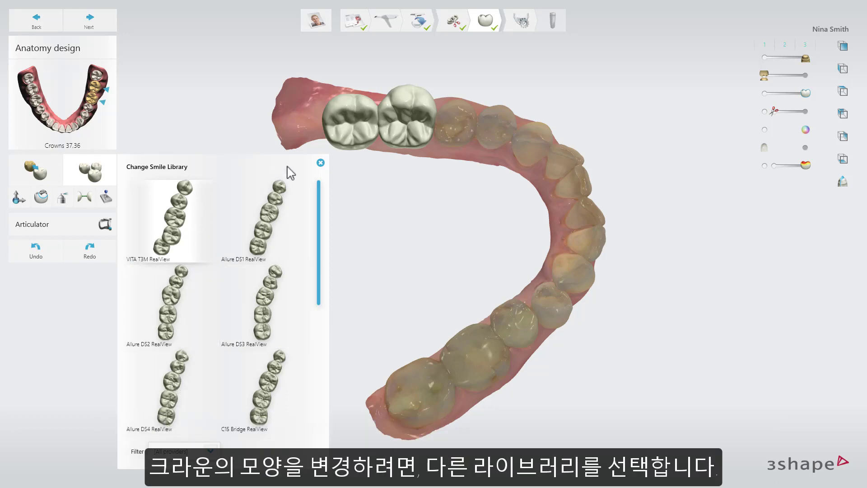
click(321, 163)
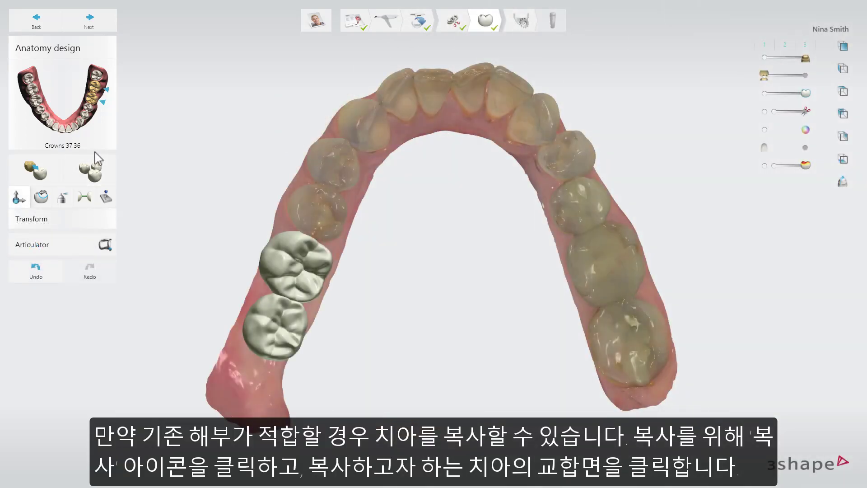
Copy the opposite molar's occlusal anatomy onto both new crowns
click(44, 162)
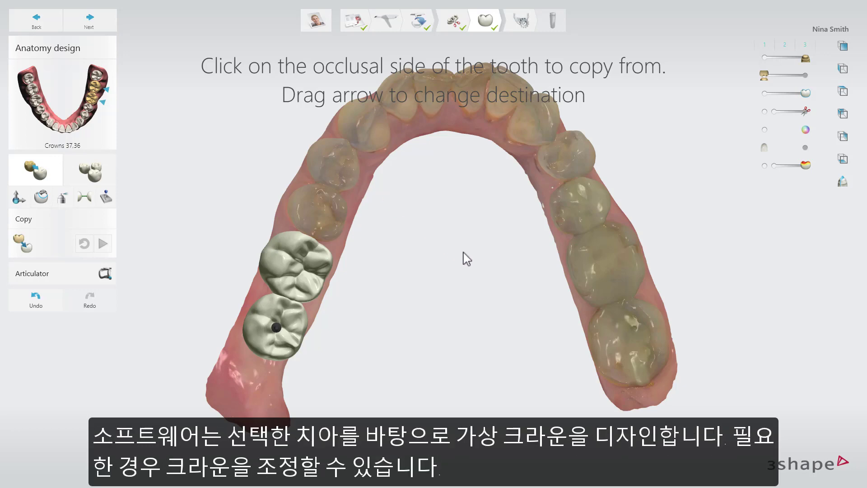
click(632, 345)
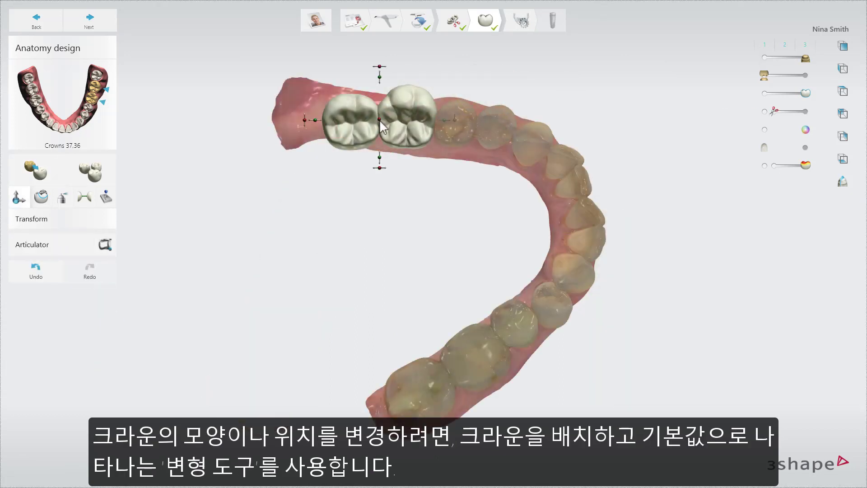
Tilt the two crowns and shift them vertically, then select Morph at 2.00 mm size
drag(380, 67, 383, 81)
drag(316, 121, 325, 123)
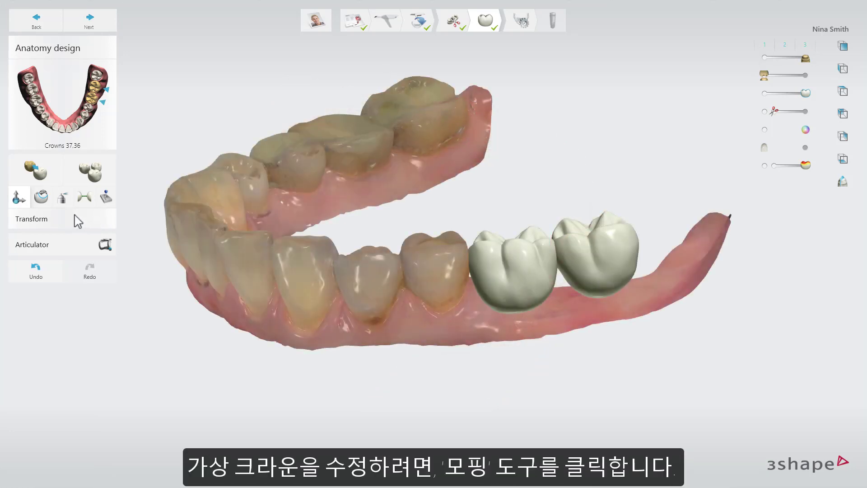
click(42, 198)
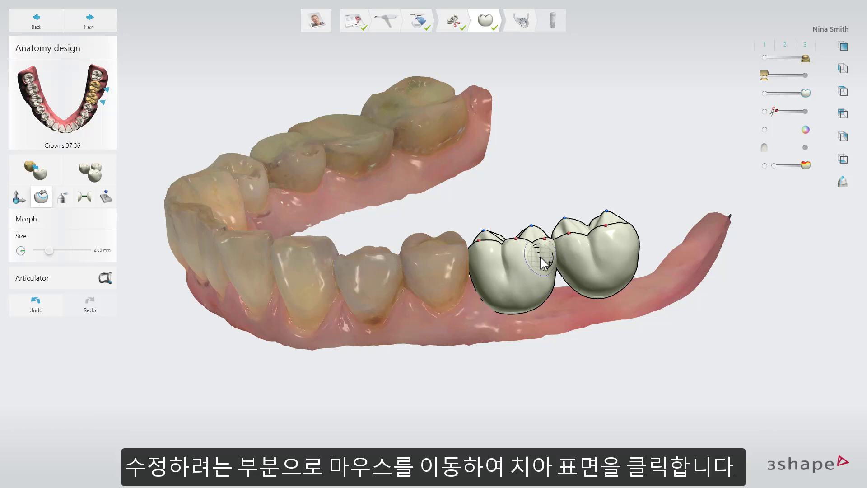
Set Morph Size to 1.10 mm and reshape the first crown's distal surface
ctrl+scroll(542, 261, down, 5)
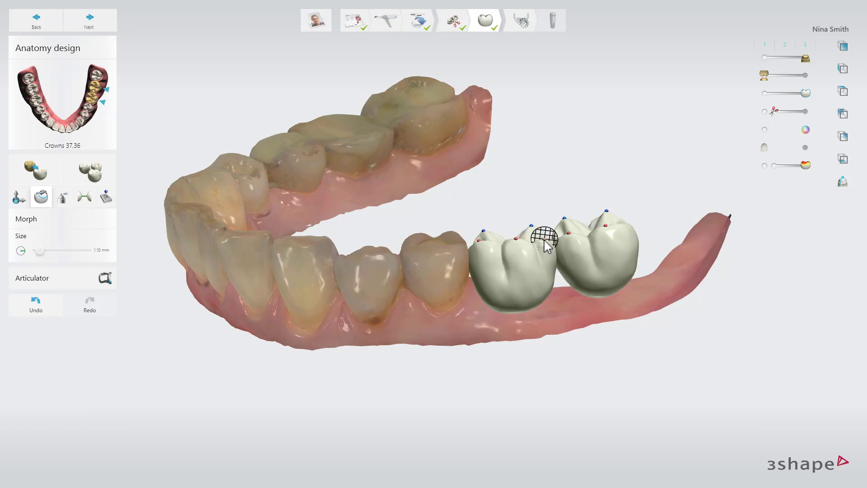
mouse_move(550, 248)
mouse_down()
mouse_move(558, 266)
mouse_move(510, 277)
mouse_up()
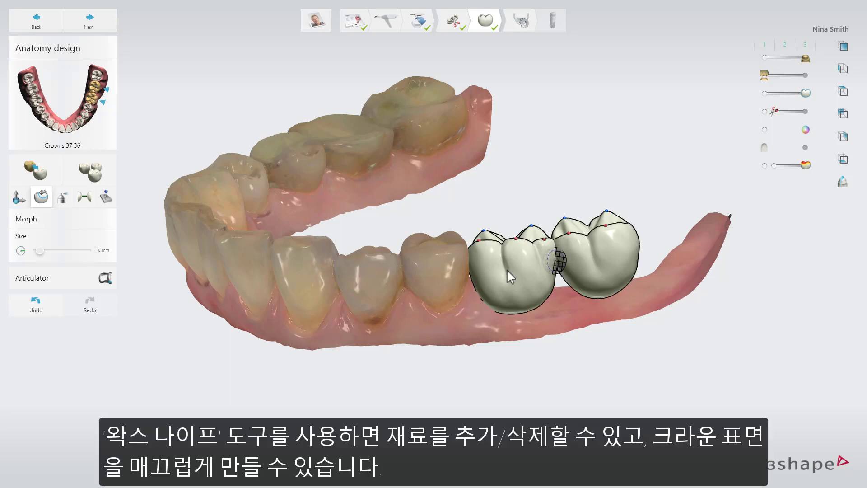
Activate the Wax knife, try Remove mode, then set it to Smooth at 1.00 mm
click(63, 198)
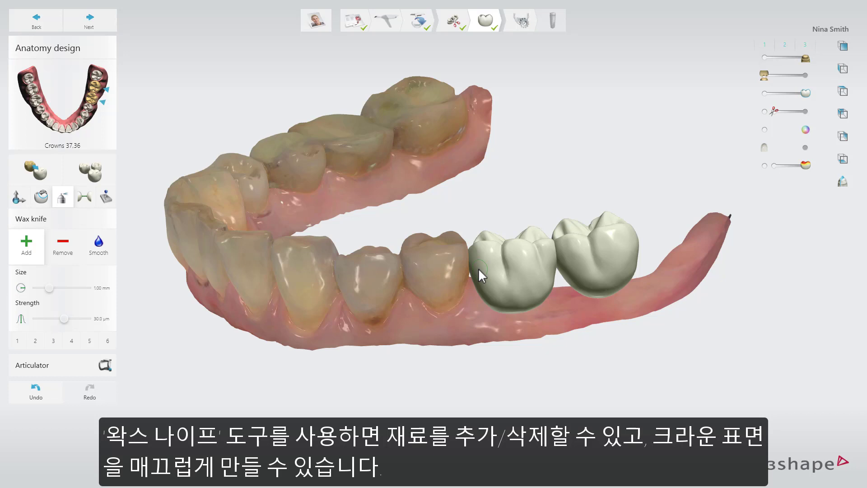
click(63, 247)
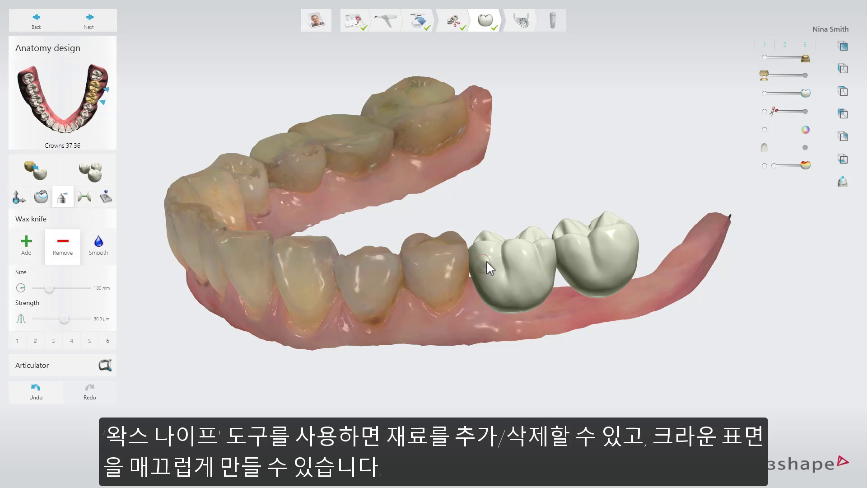
click(107, 246)
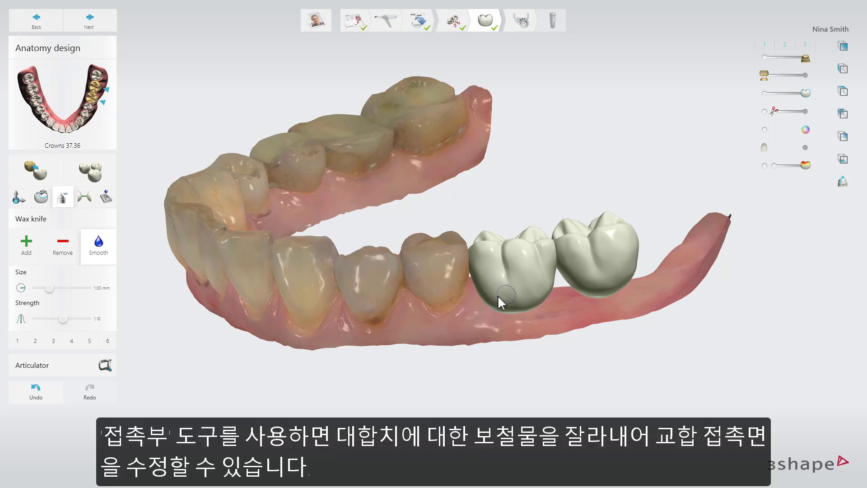
Make the upper jaw semi-transparent and apply a 0.03 mm occlusal contact distance to the crowns
click(84, 197)
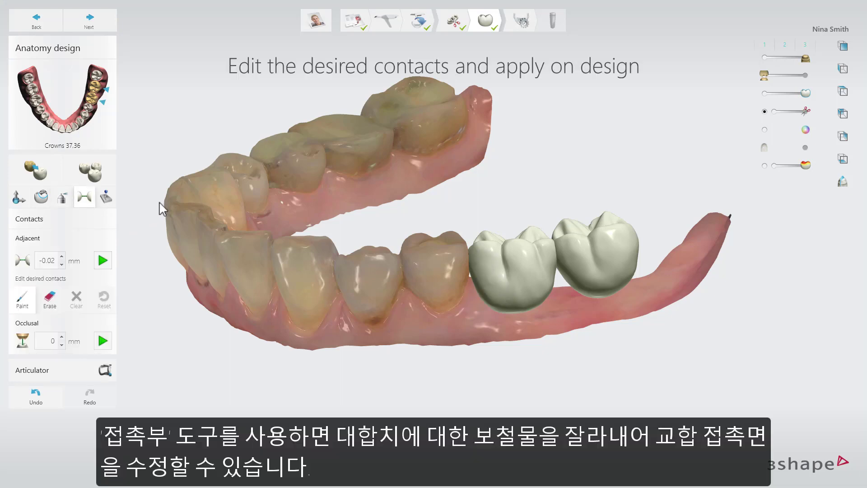
drag(764, 75, 796, 79)
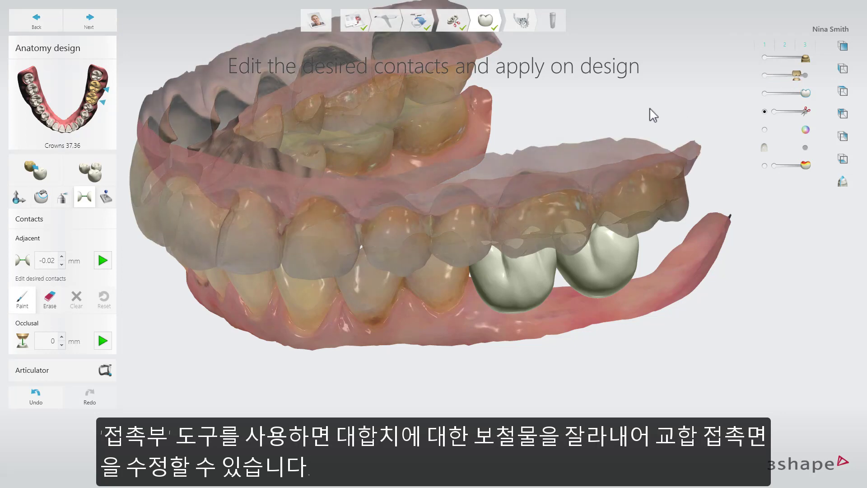
right_drag(650, 113, 650, 160)
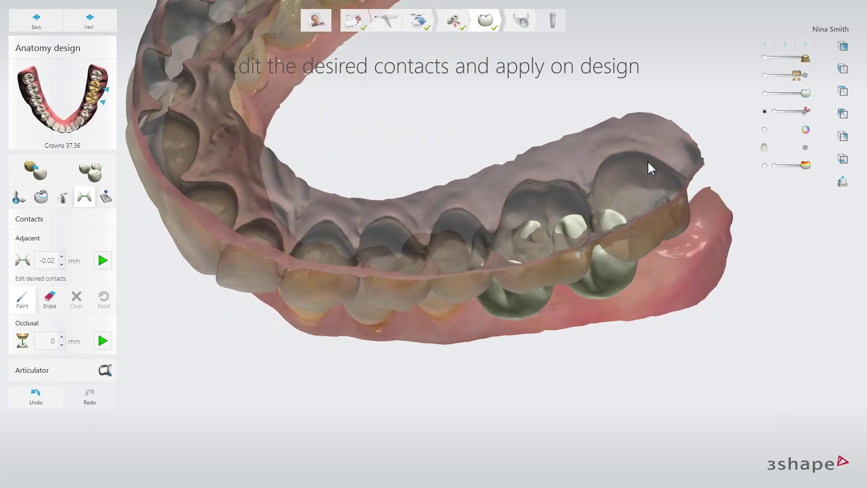
click(62, 337)
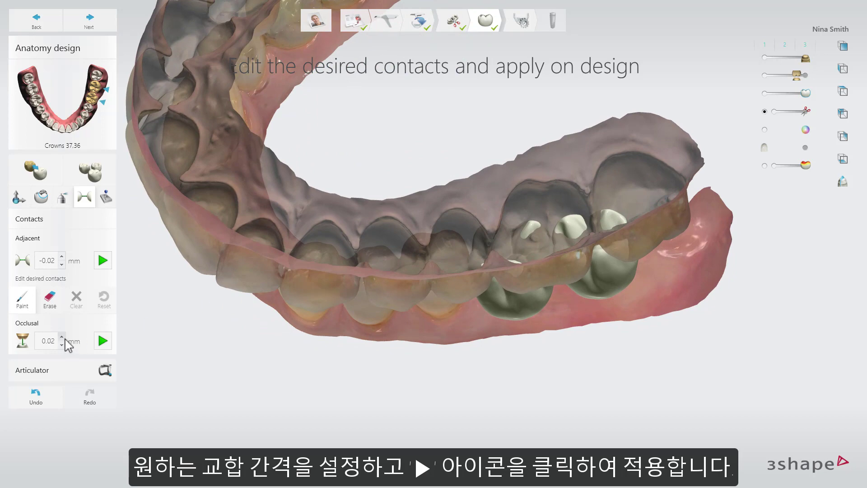
click(103, 341)
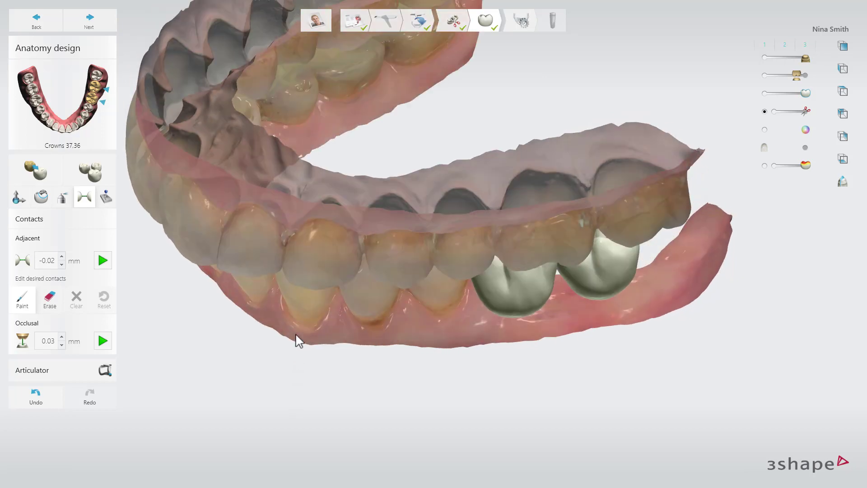
Mount both jaws in the articulator, play the articulation, then hide the upper jaw to inspect the crowns
click(106, 371)
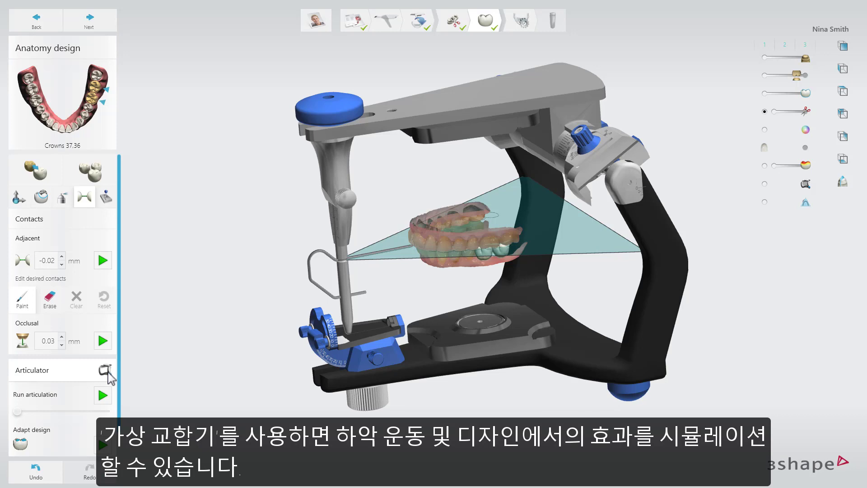
click(103, 395)
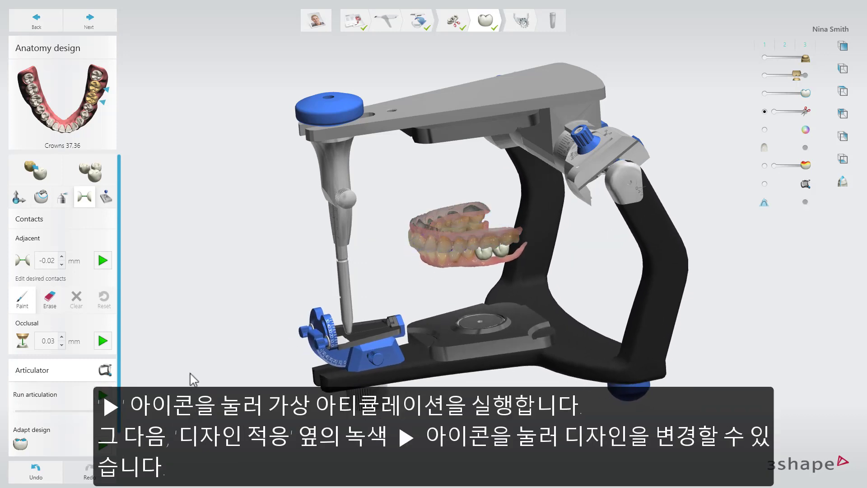
click(763, 75)
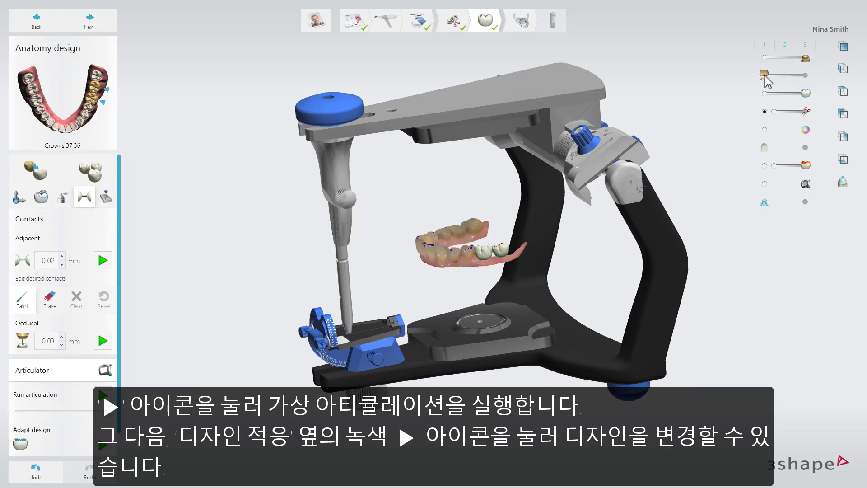
right_drag(764, 80, 527, 219)
scroll(527, 219, up, 2)
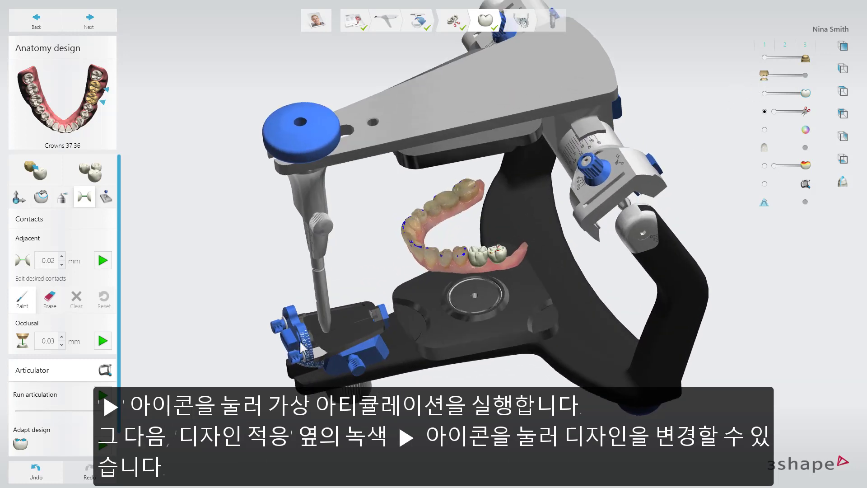